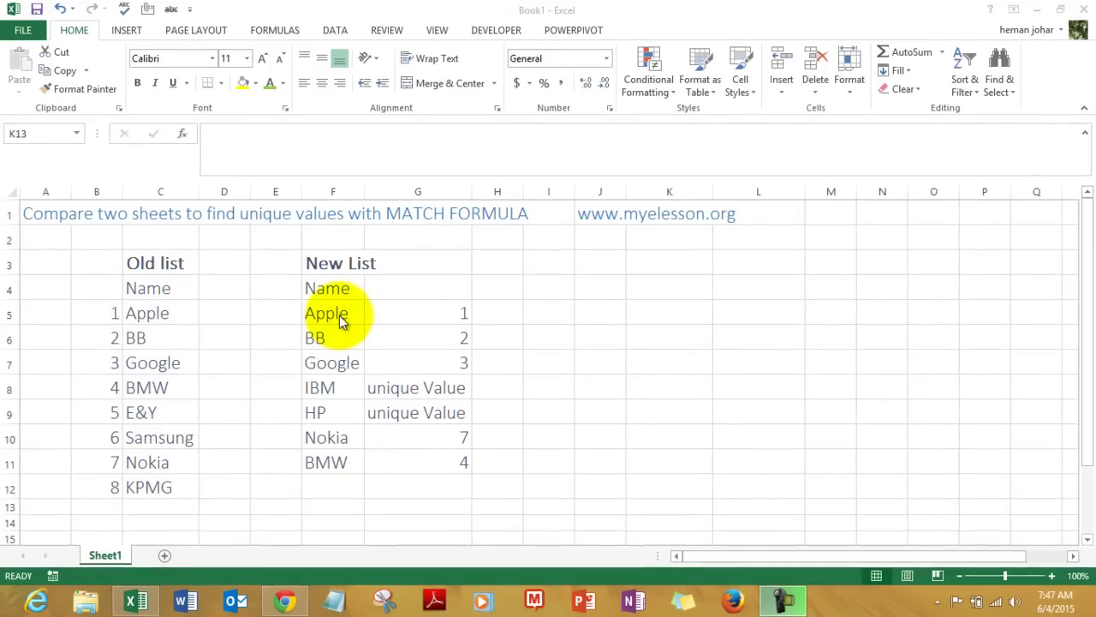
- Check the match results for IBM, HP, Apple, BMW and Google against their old-list positions
{"action": "left_click", "coordinate": [331, 390]}
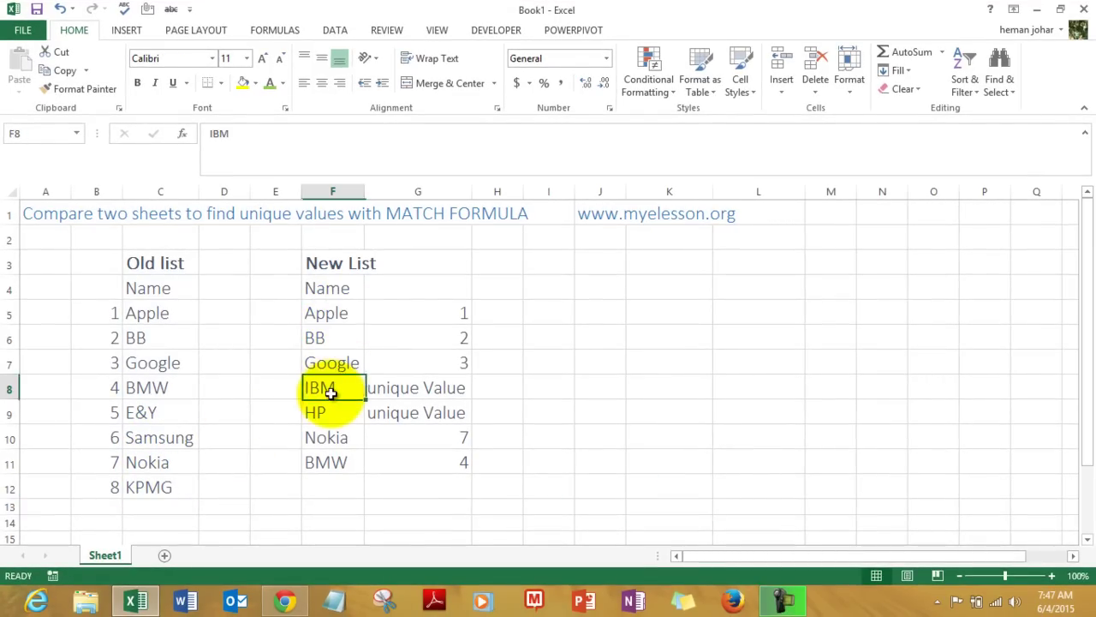
{"action": "key", "text": "shift+Down"}
{"action": "key", "text": "Right"}
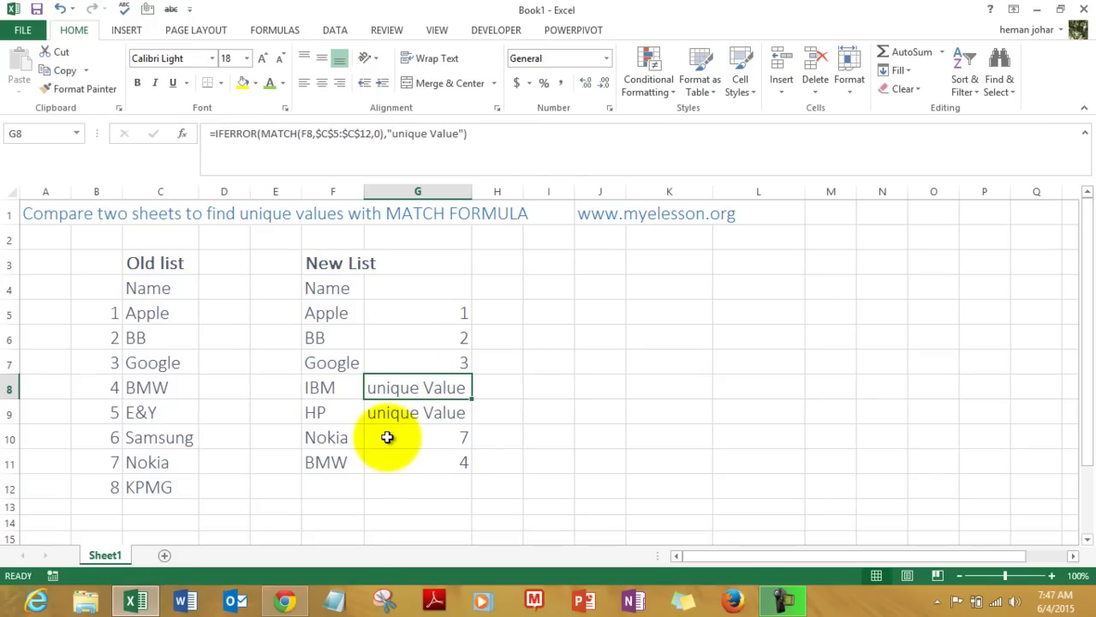
{"action": "left_click", "coordinate": [446, 319]}
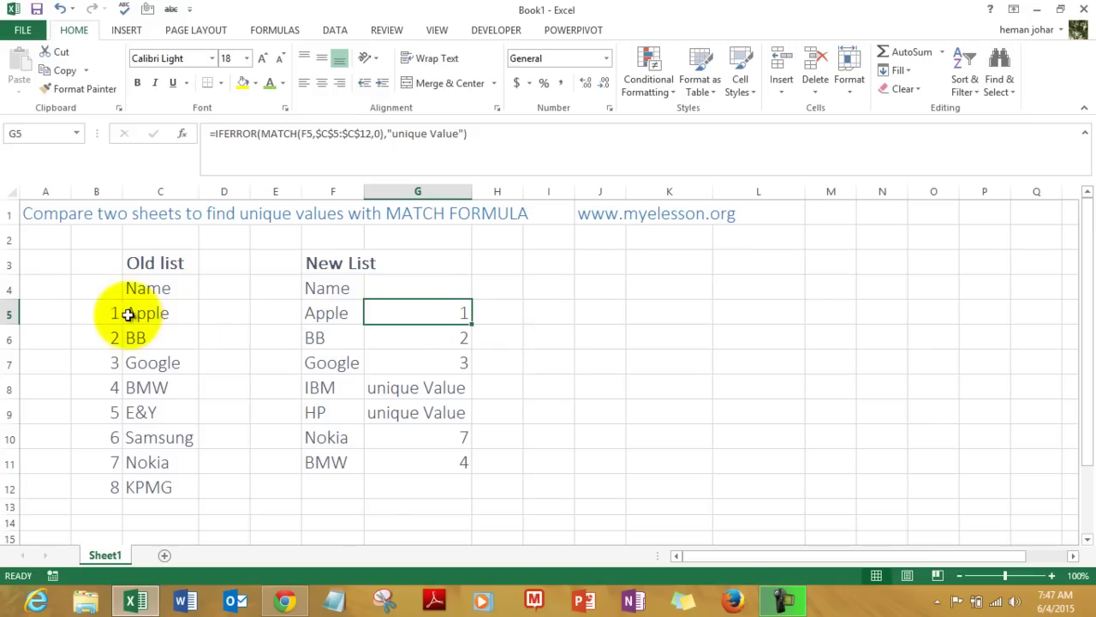
{"action": "left_click", "coordinate": [449, 462]}
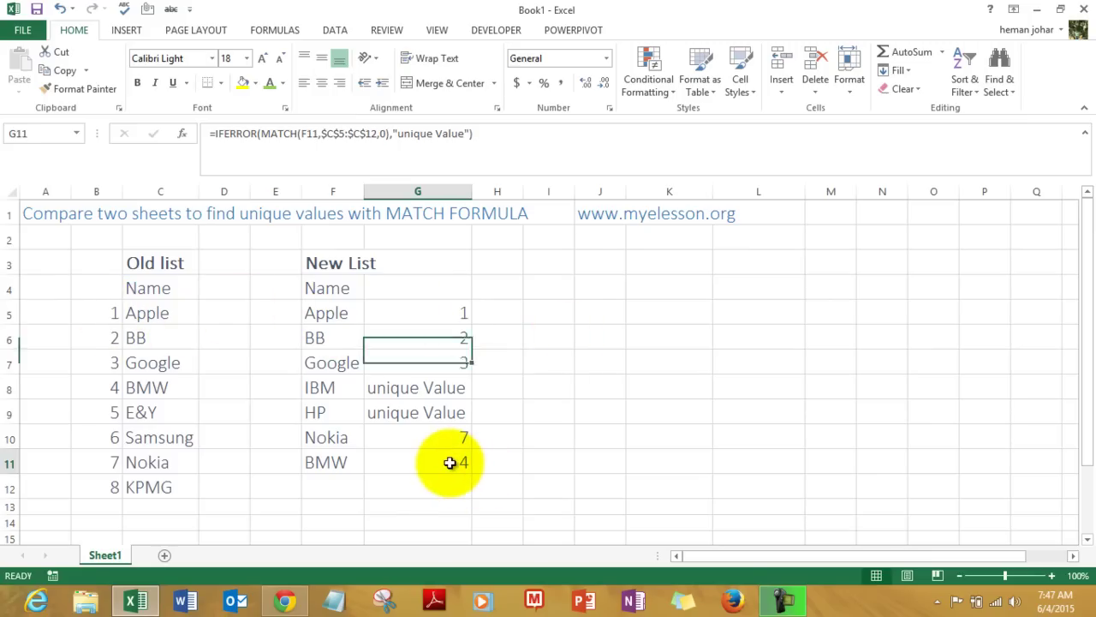
{"action": "left_click", "coordinate": [99, 387]}
{"action": "left_click", "coordinate": [393, 355]}
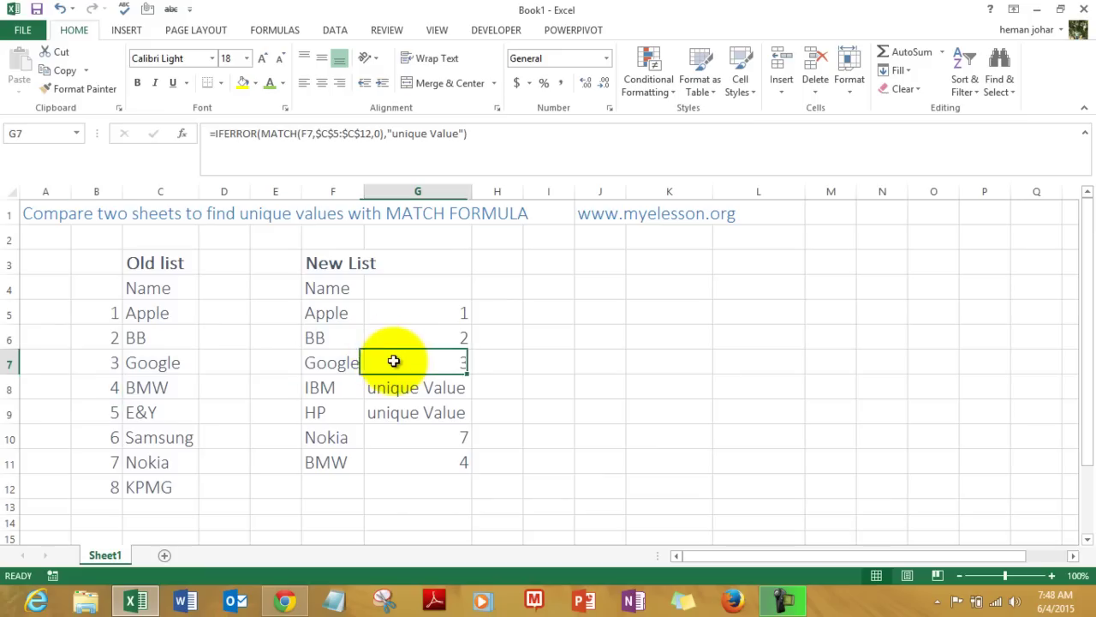
{"action": "left_click", "coordinate": [101, 374]}
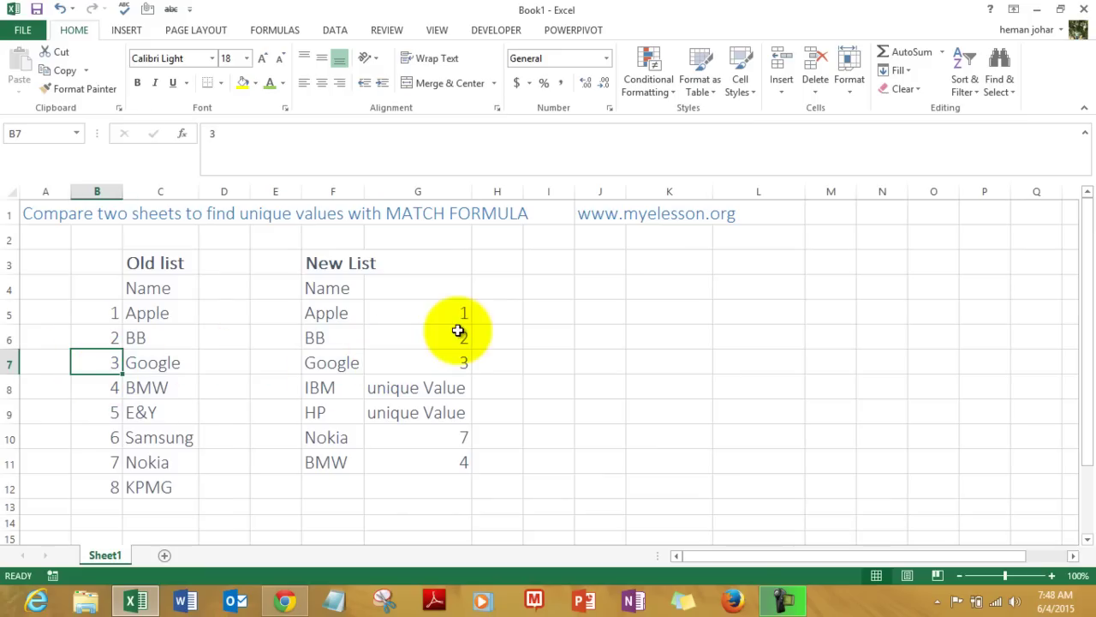
- Copy the New List names Apple through BMW (F5:F11) into J5 and widen column J
{"action": "key", "text": "Left"}
{"action": "key", "text": "Right"}
{"action": "key", "text": "Right"}
{"action": "key", "text": "Right"}
{"action": "key", "text": "Up"}
{"action": "key", "text": "Right"}
{"action": "key", "text": "Up"}
{"action": "key", "text": "Right"}
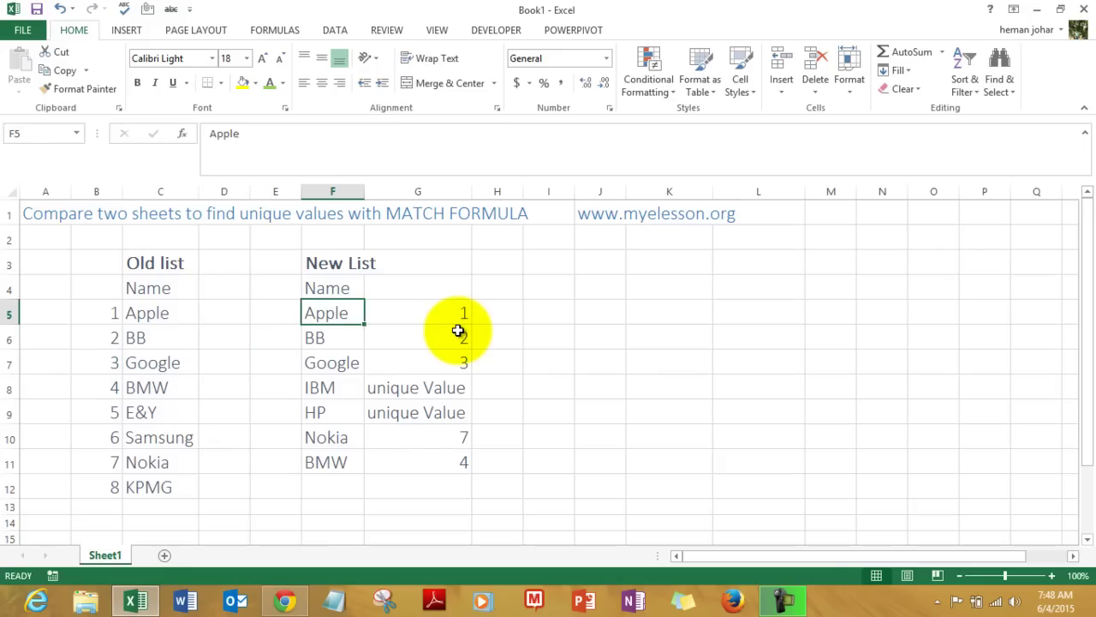
{"action": "key", "text": "shift+Down"}
{"action": "key", "text": "shift+Down"}
{"action": "key", "text": "shift+Down"}
{"action": "key", "text": "shift+Down"}
{"action": "key", "text": "shift+Down"}
{"action": "key", "text": "shift+Down"}
{"action": "key", "text": "ctrl+c"}
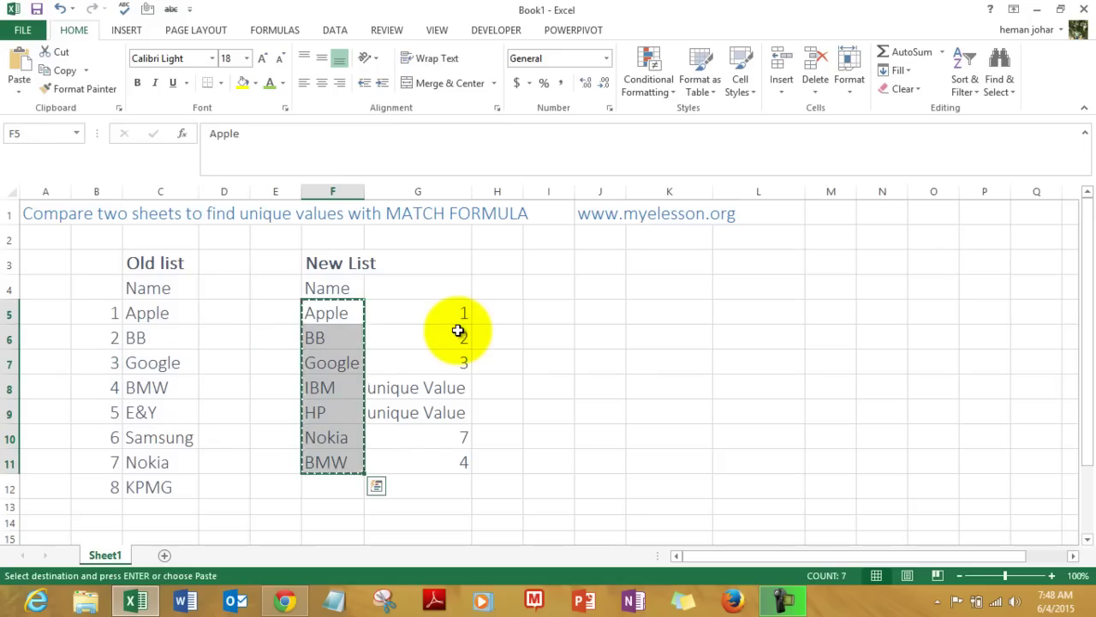
{"action": "key", "text": "Right"}
{"action": "key", "text": "Right"}
{"action": "key", "text": "Right"}
{"action": "key", "text": "Right"}
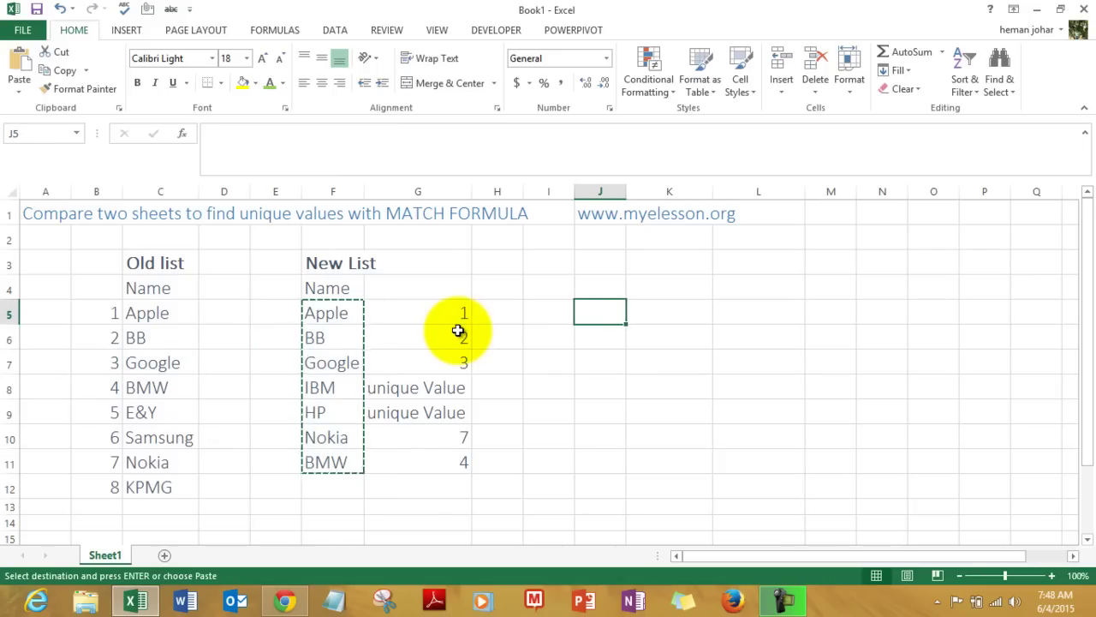
{"action": "key", "text": "ctrl+v"}
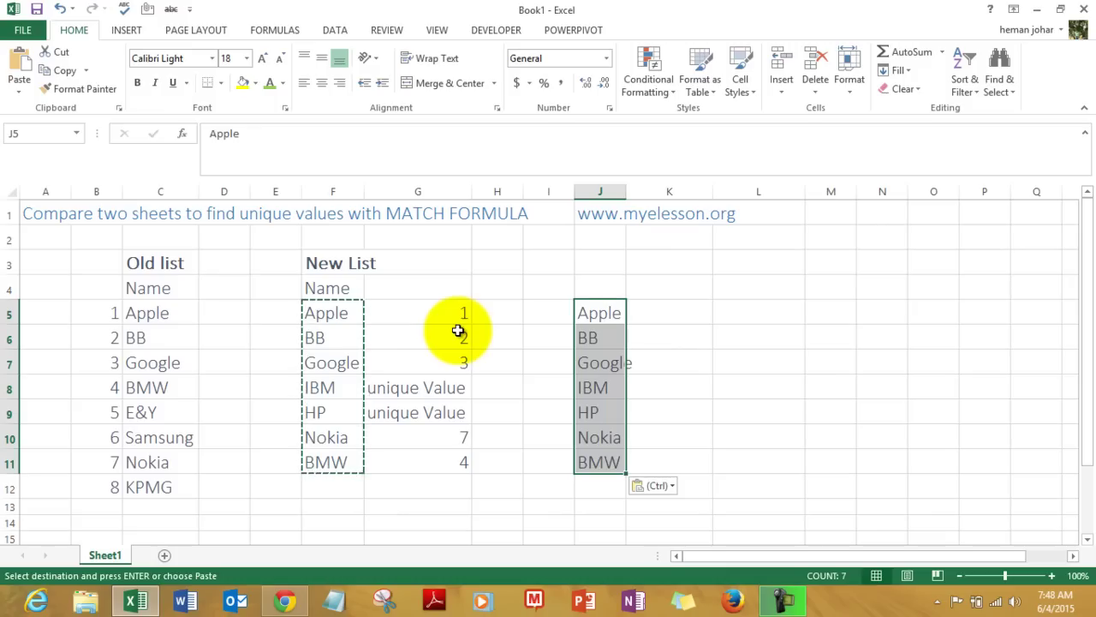
{"action": "key", "text": "ctrl"}
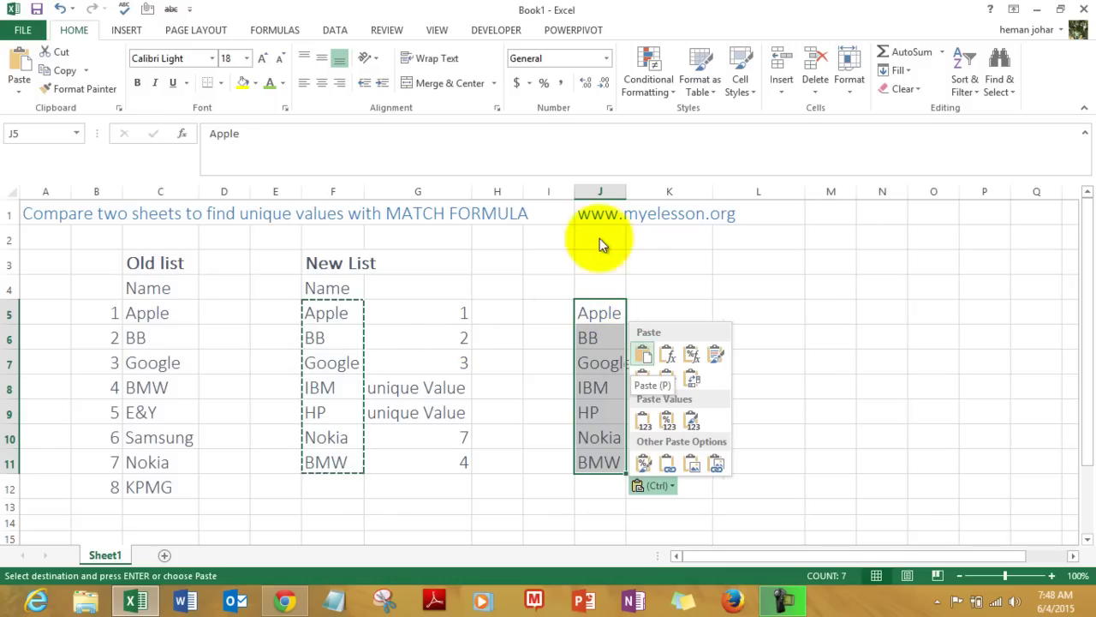
{"action": "key", "text": "ctrl"}
{"action": "left_click_drag", "start_coordinate": [625, 188], "coordinate": [645, 190]}
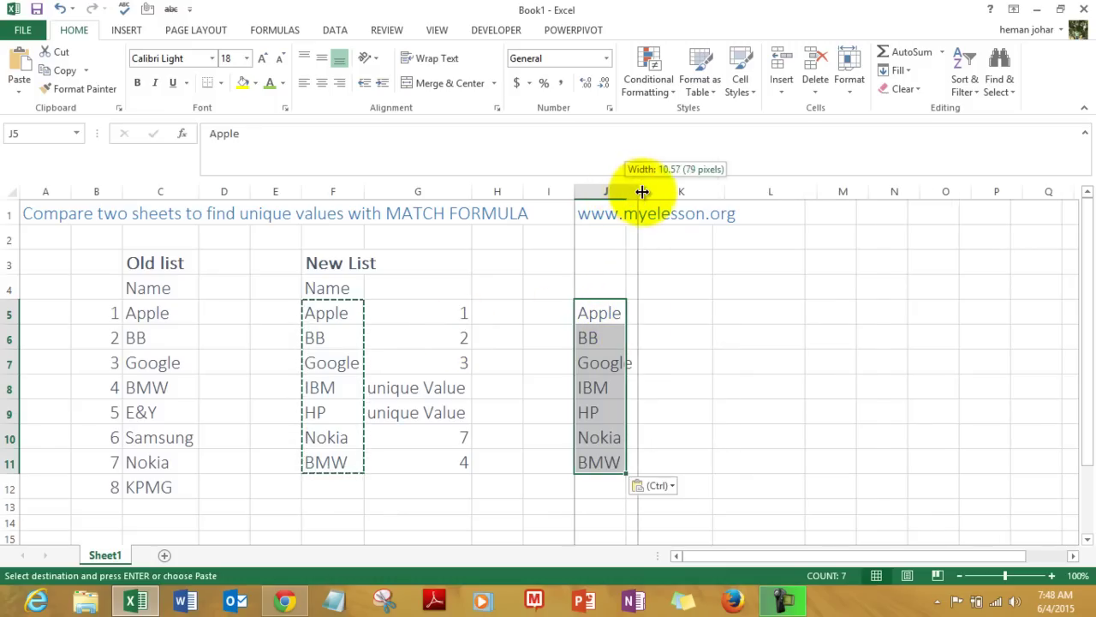
- Enter a MATCH formula in K5 looking up J5 in the absolute old-list range with 0
{"action": "left_click", "coordinate": [676, 294]}
{"action": "key", "text": "Down"}
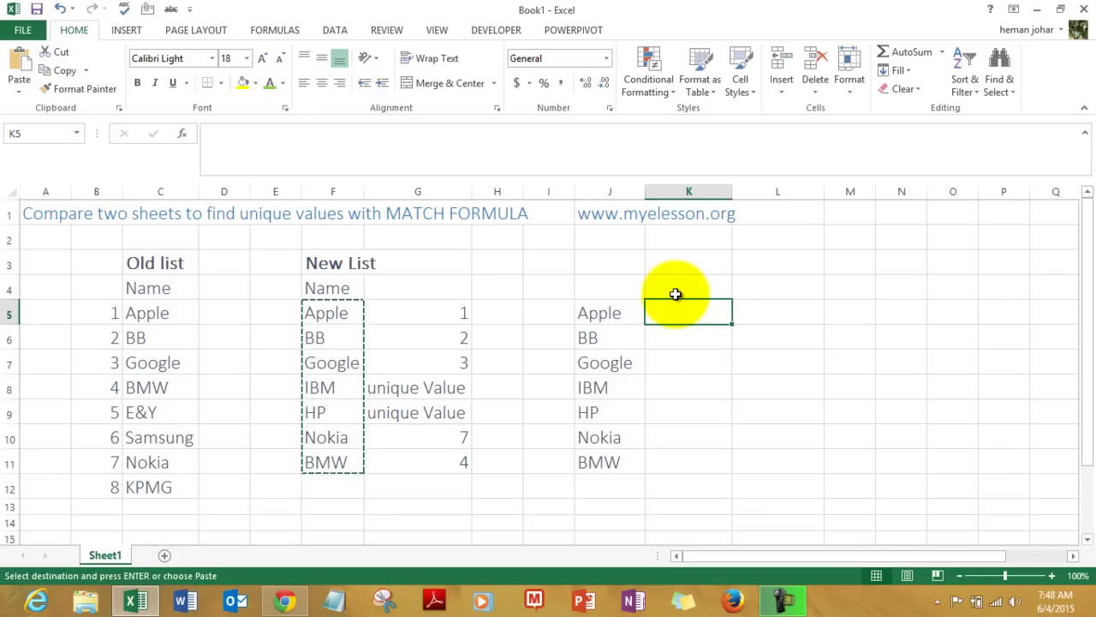
{"action": "type", "text": "=matc"}
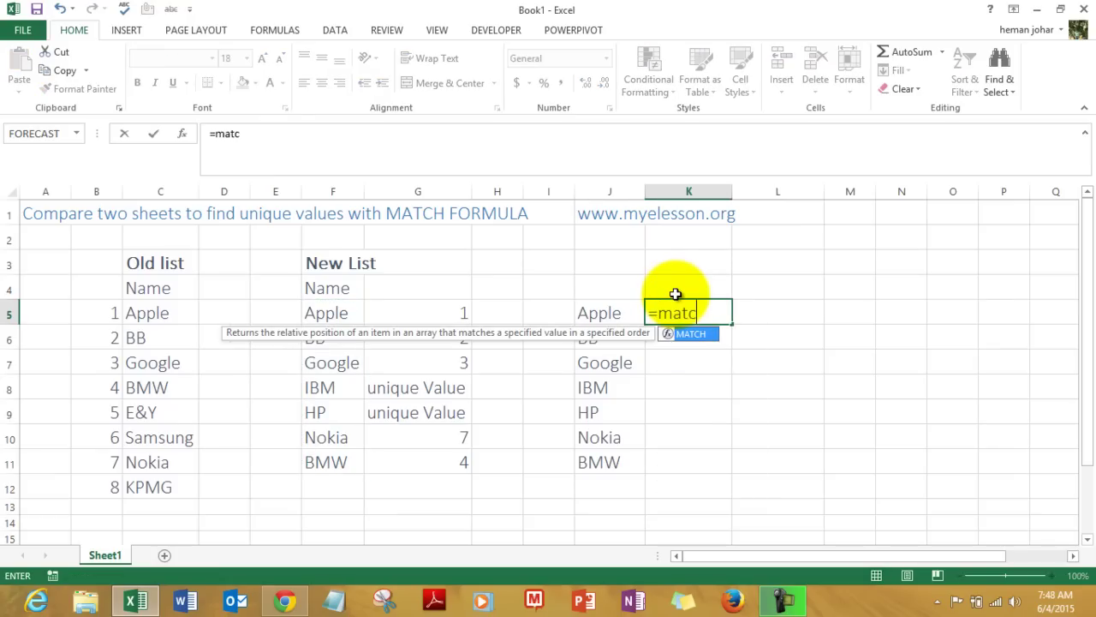
{"action": "type", "text": "h"}
{"action": "key", "text": "Tab"}
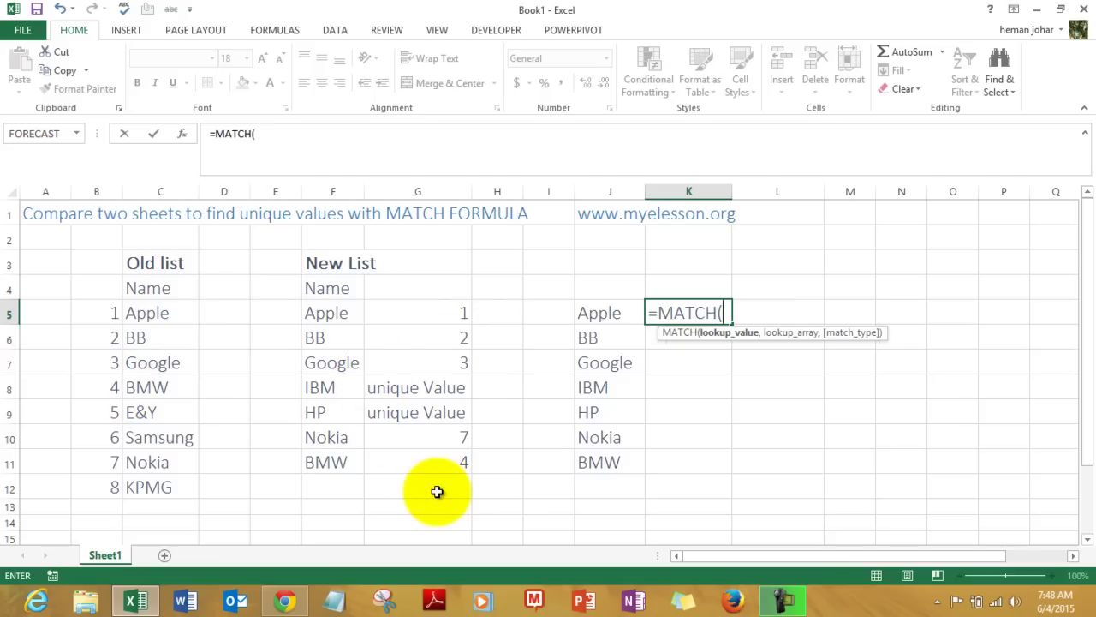
{"action": "left_click", "coordinate": [626, 312]}
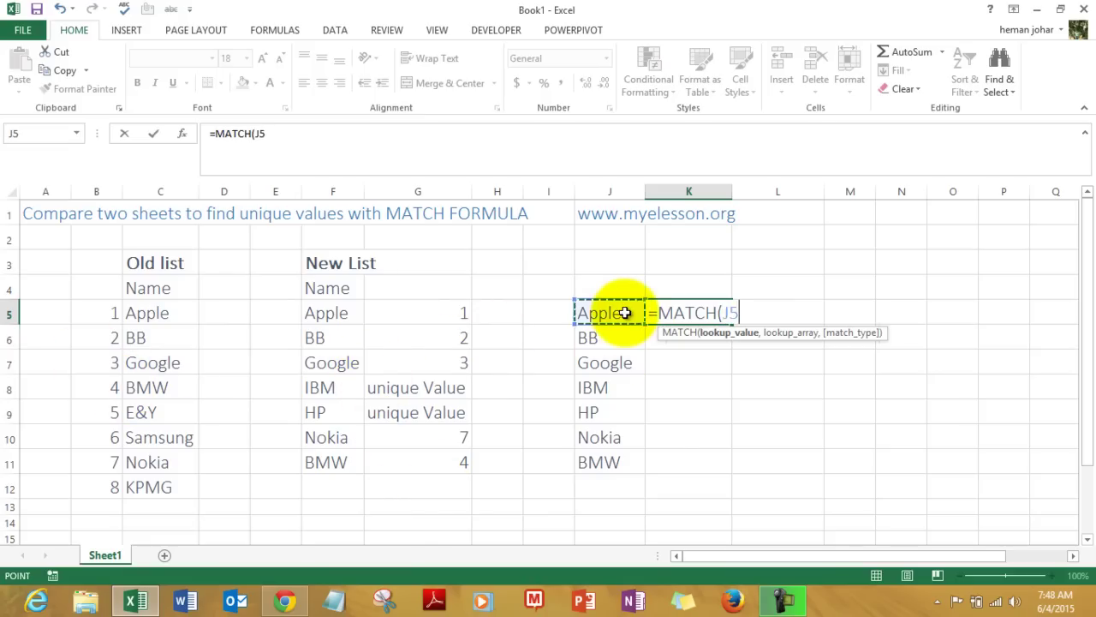
{"action": "type", "text": ","}
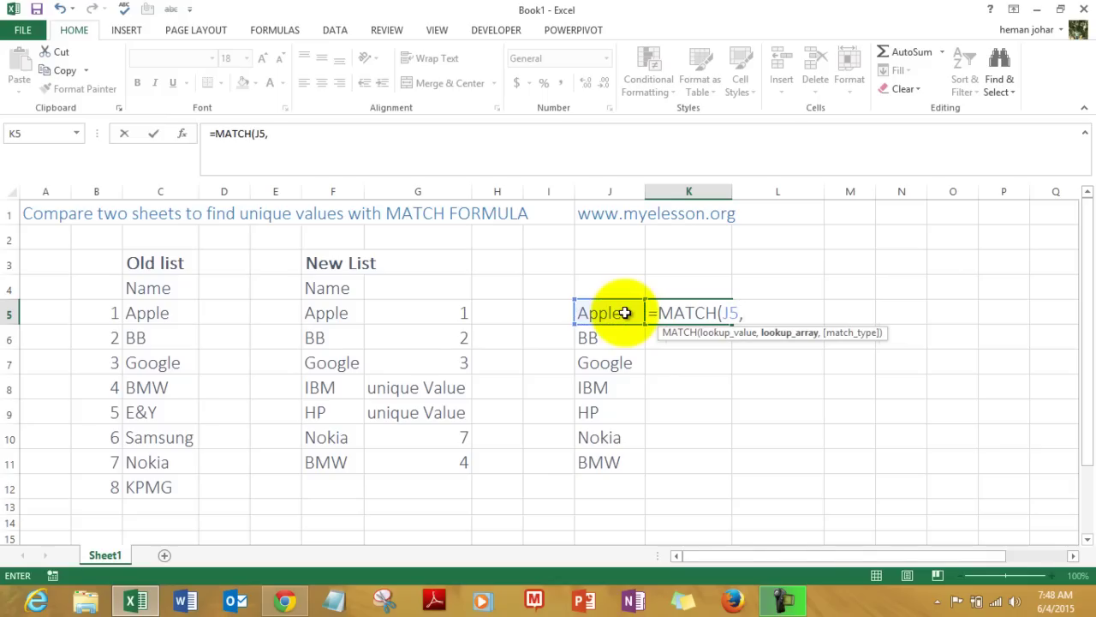
{"action": "left_click", "coordinate": [154, 313]}
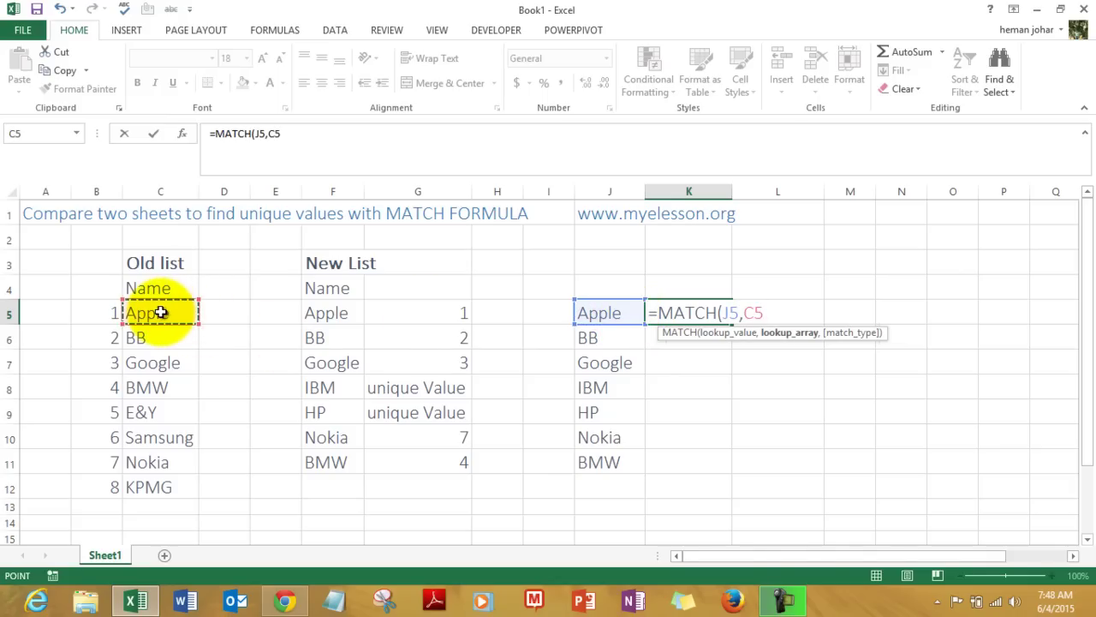
{"action": "key", "text": "shift+Down"}
{"action": "key", "text": "shift+Down"}
{"action": "key", "text": "shift+Down"}
{"action": "key", "text": "shift+Down"}
{"action": "key", "text": "shift+Down"}
{"action": "key", "text": "shift+Down"}
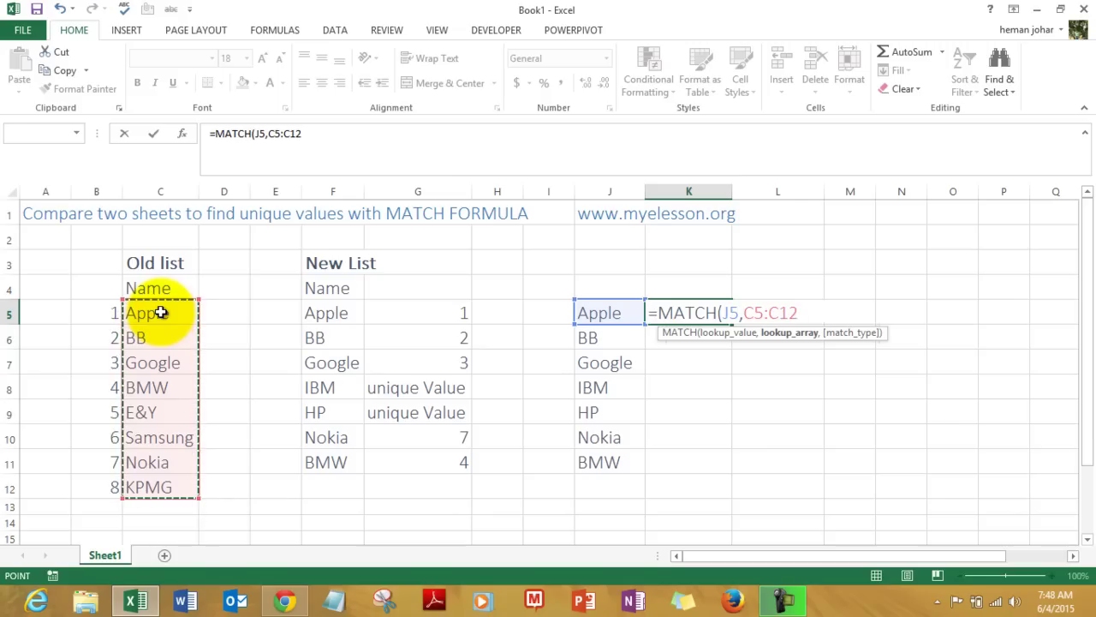
{"action": "key", "text": "F4"}
{"action": "type", "text": "$C$12,"}
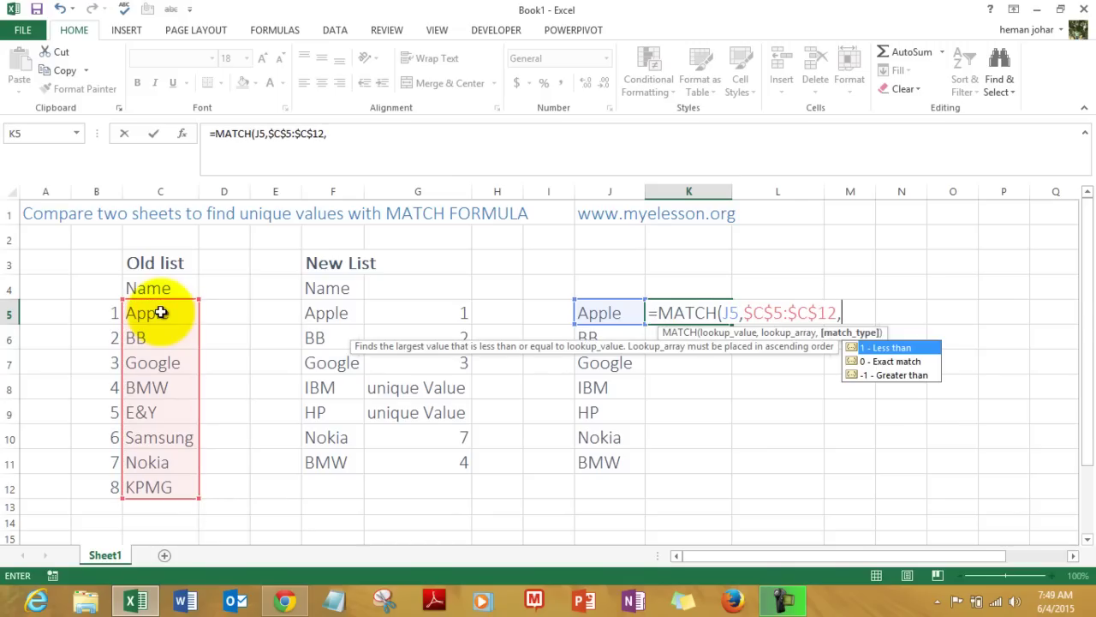
{"action": "type", "text": "0"}
{"action": "type", "text": ")"}
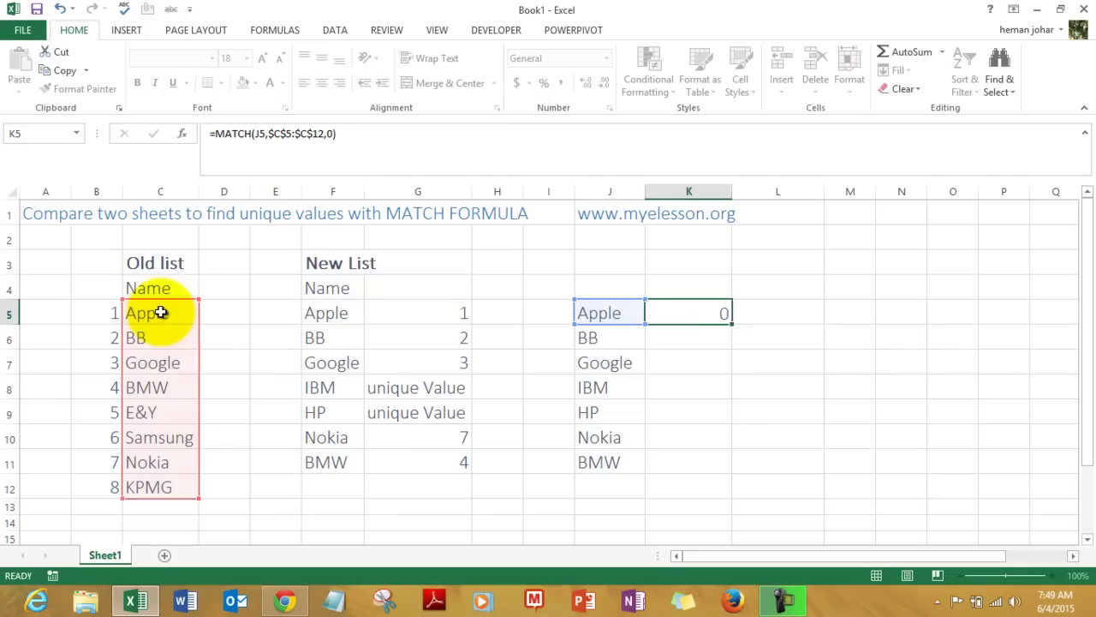
{"action": "key", "text": "Return"}
- Fill the K5 MATCH formula down through K11, giving 1, 2, 3, #N/A, #N/A, 7, 4
{"action": "key", "text": "Up"}
{"action": "key", "text": "ctrl+c"}
{"action": "key", "text": "shift+Down"}
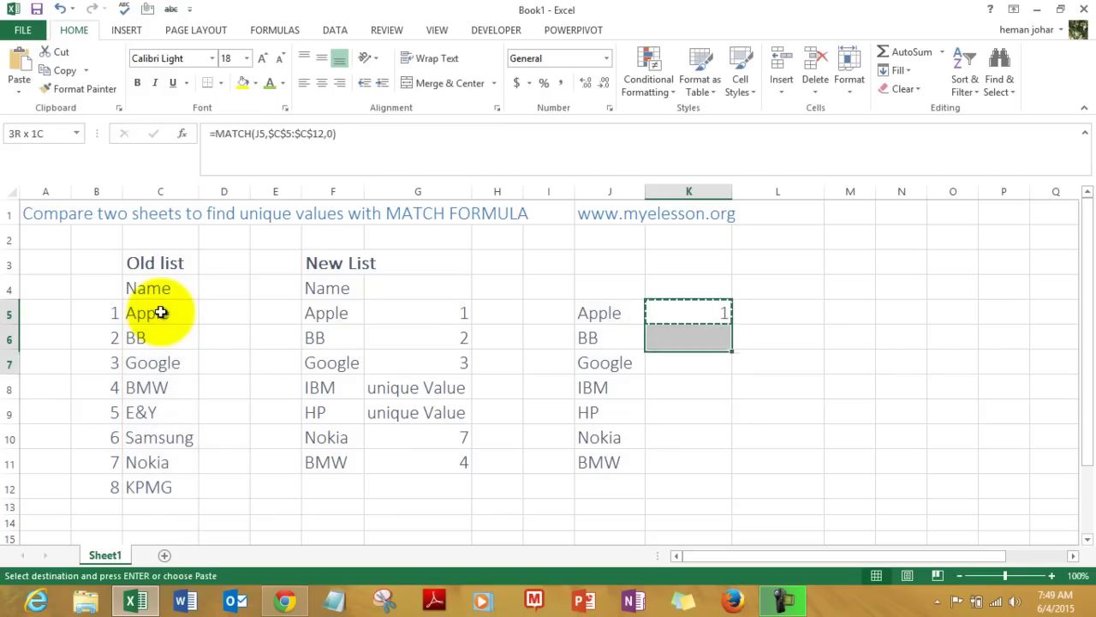
{"action": "key", "text": "shift+Down"}
{"action": "key", "text": "shift+Down"}
{"action": "key", "text": "shift+Down"}
{"action": "key", "text": "shift+Down"}
{"action": "key", "text": "shift+Down"}
{"action": "key", "text": "ctrl+v"}
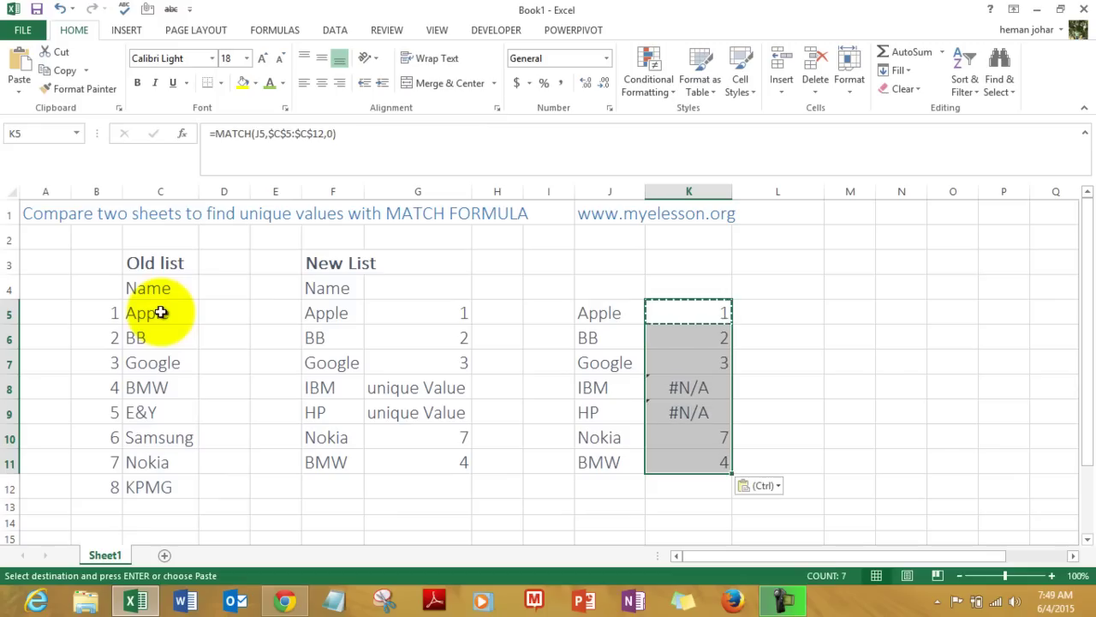
{"action": "key", "text": "Escape"}
{"action": "key", "text": "shift+Up"}
{"action": "key", "text": "shift+Up"}
{"action": "key", "text": "shift+Up"}
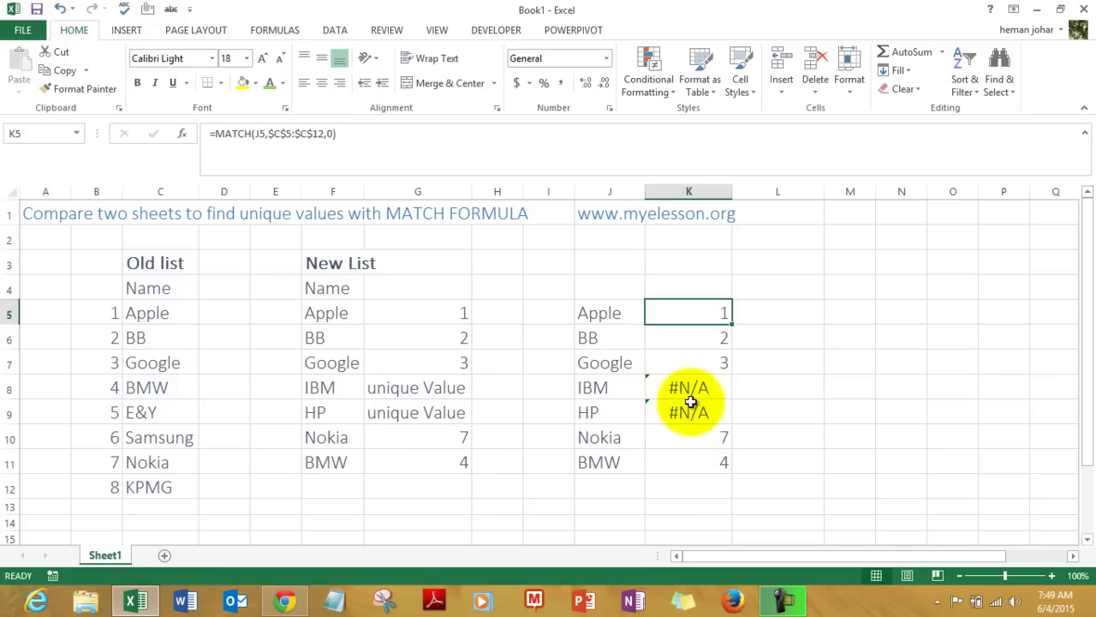
{"action": "left_click", "coordinate": [465, 390]}
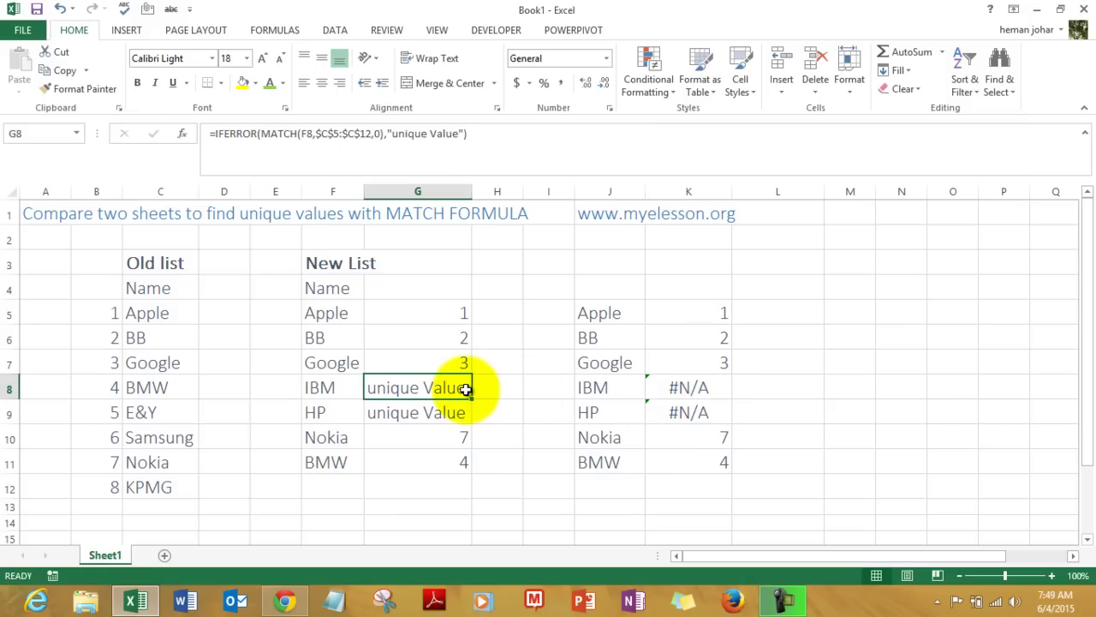
- Enter =IFERROR(MATCH(J5,$C$5:$C$12,0),"New Entry") in L5
{"action": "left_click", "coordinate": [776, 312]}
{"action": "type", "text": "="}
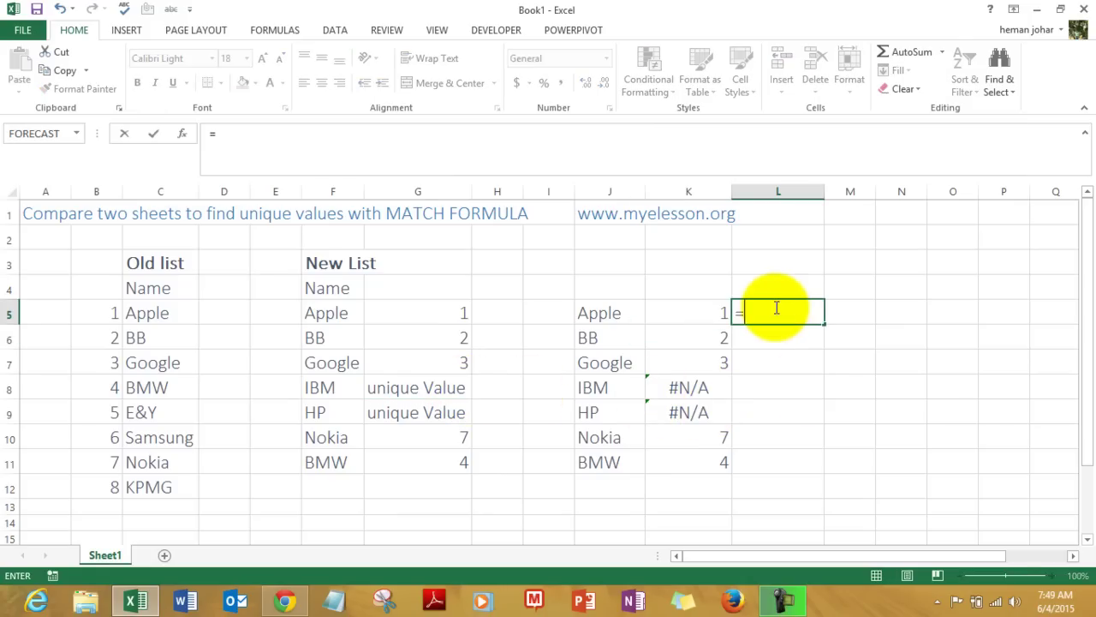
{"action": "type", "text": "if"}
{"action": "key", "text": "Down"}
{"action": "key", "text": "Tab"}
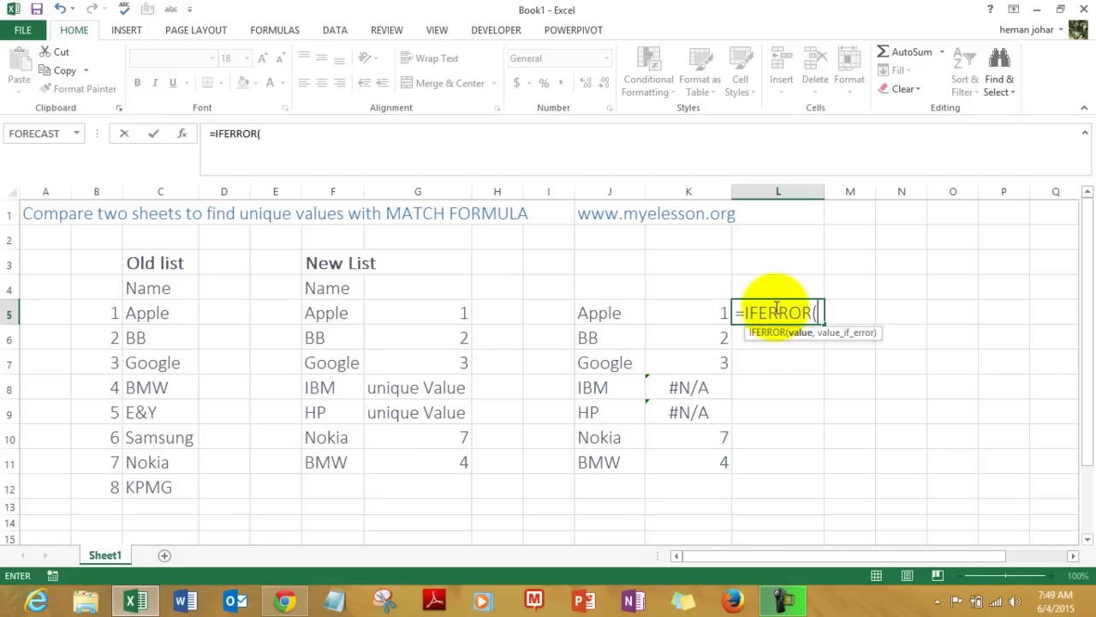
{"action": "type", "text": "ma"}
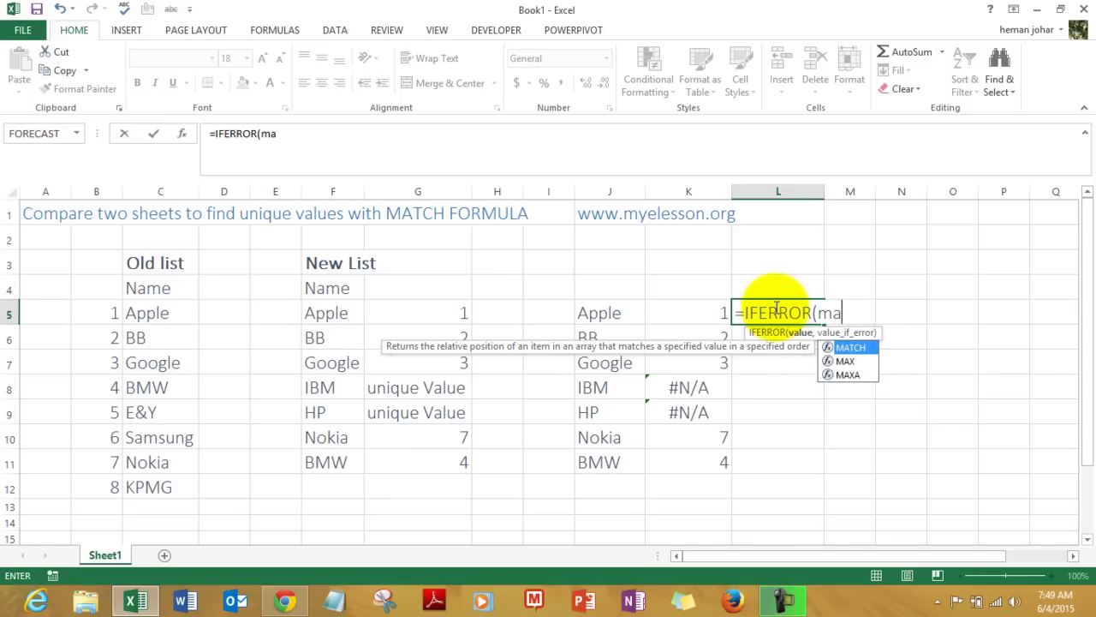
{"action": "type", "text": "tc"}
{"action": "key", "text": "Tab"}
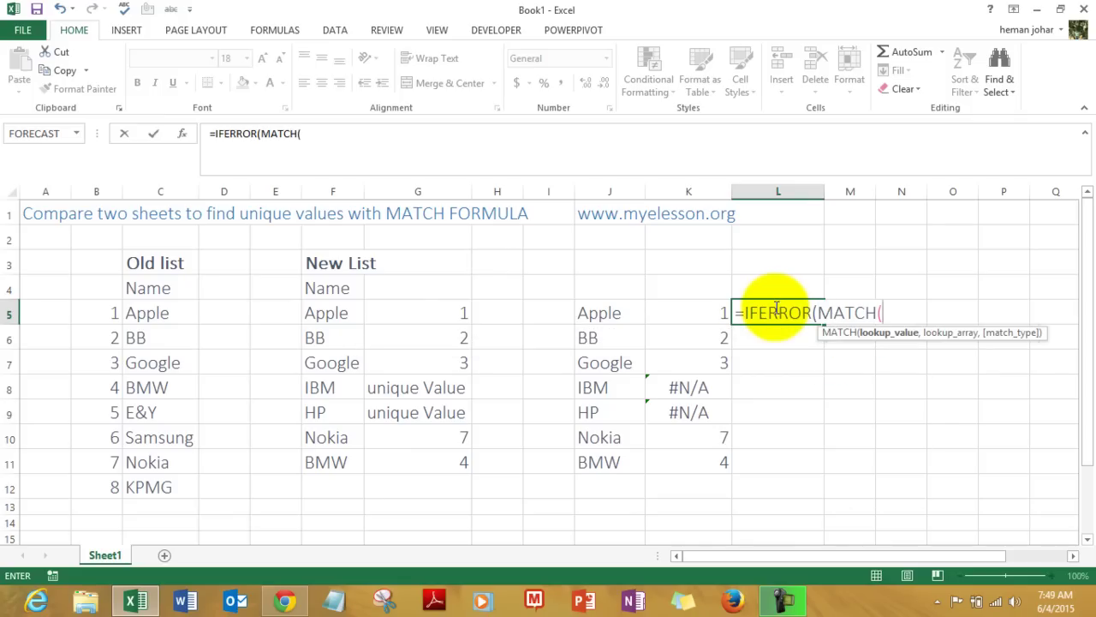
{"action": "left_click", "coordinate": [604, 317]}
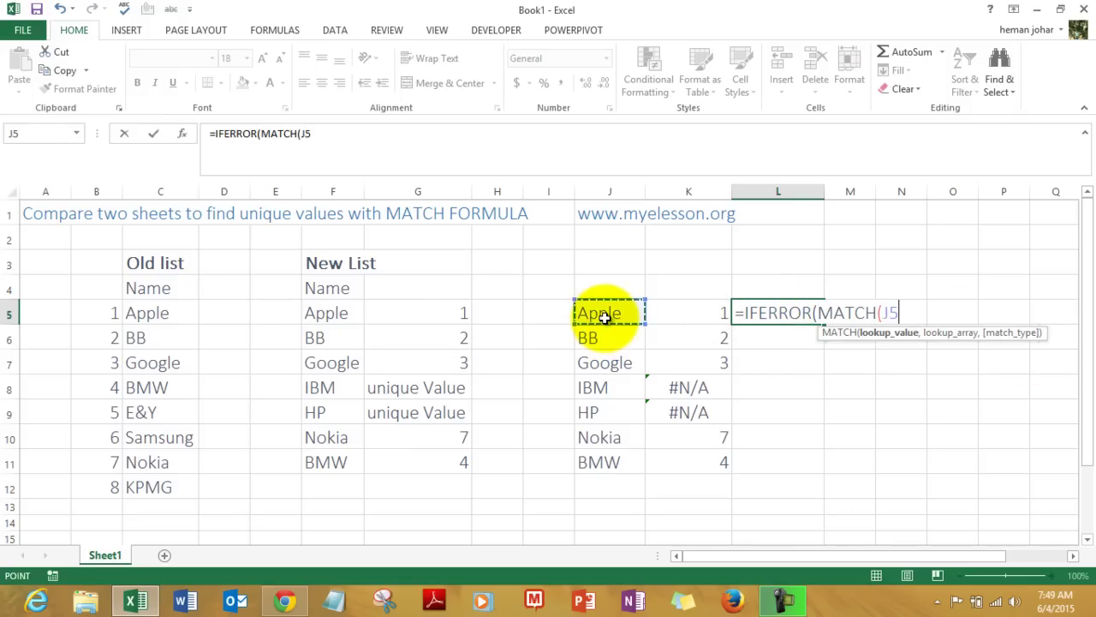
{"action": "type", "text": ","}
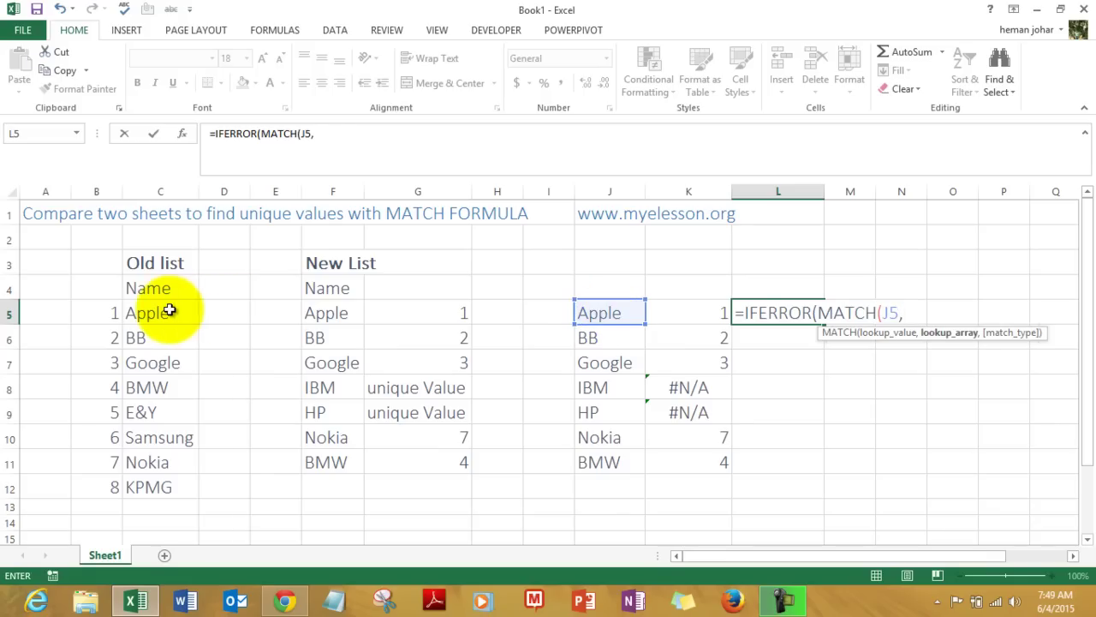
{"action": "left_click", "coordinate": [170, 310]}
{"action": "key", "text": "shift+Down"}
{"action": "key", "text": "shift+Down"}
{"action": "key", "text": "shift+Down"}
{"action": "key", "text": "shift+Down"}
{"action": "key", "text": "shift+Down"}
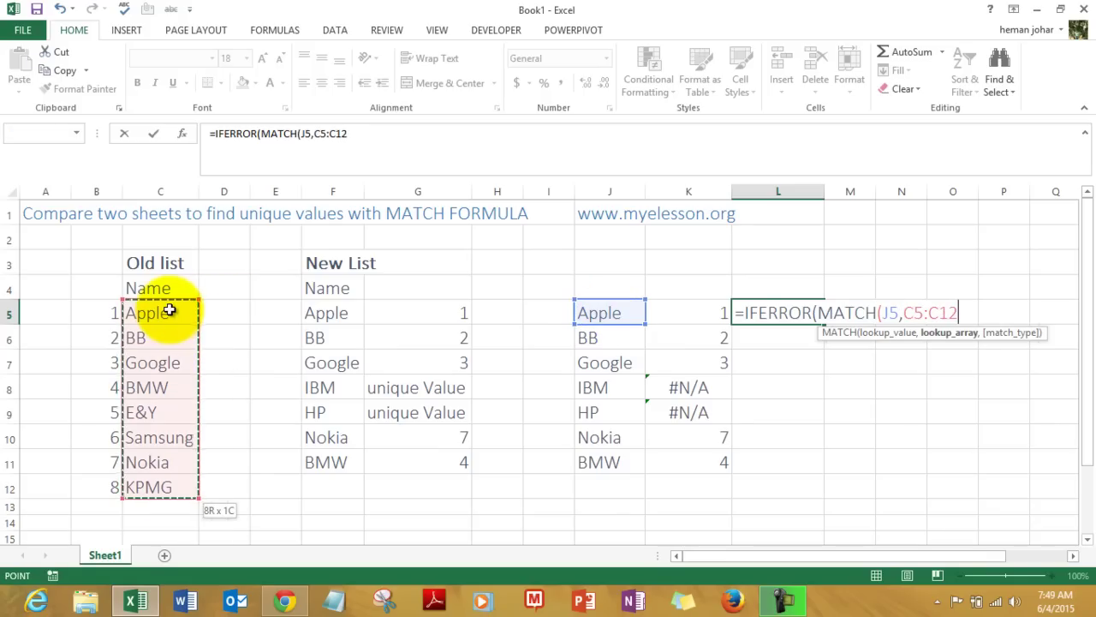
{"action": "key", "text": "F4"}
{"action": "type", "text": "$C$12,"}
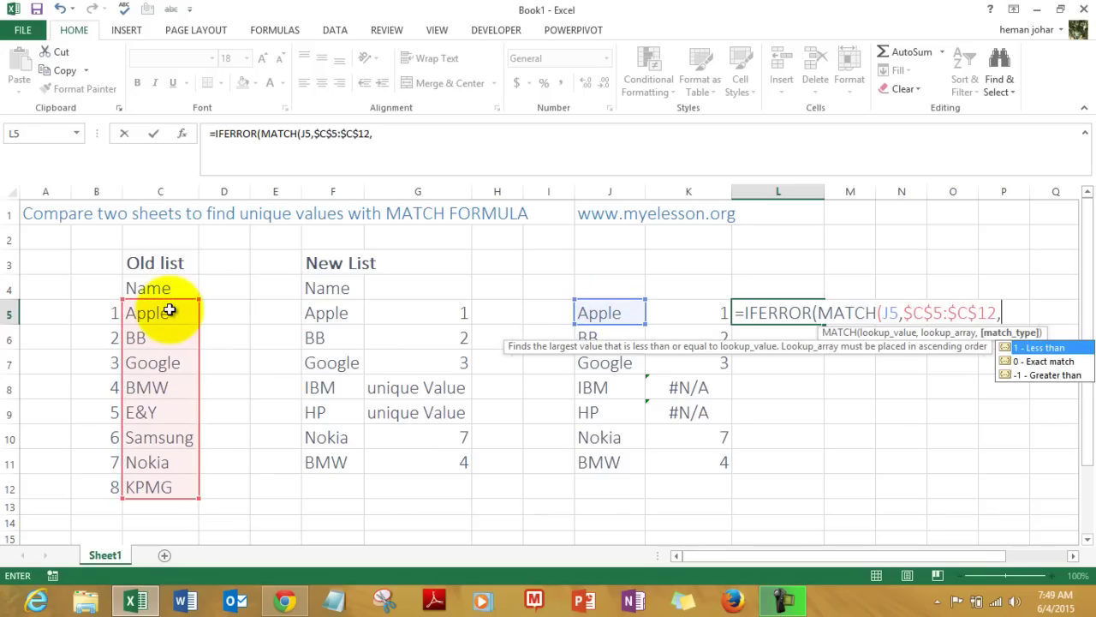
{"action": "type", "text": "0)"}
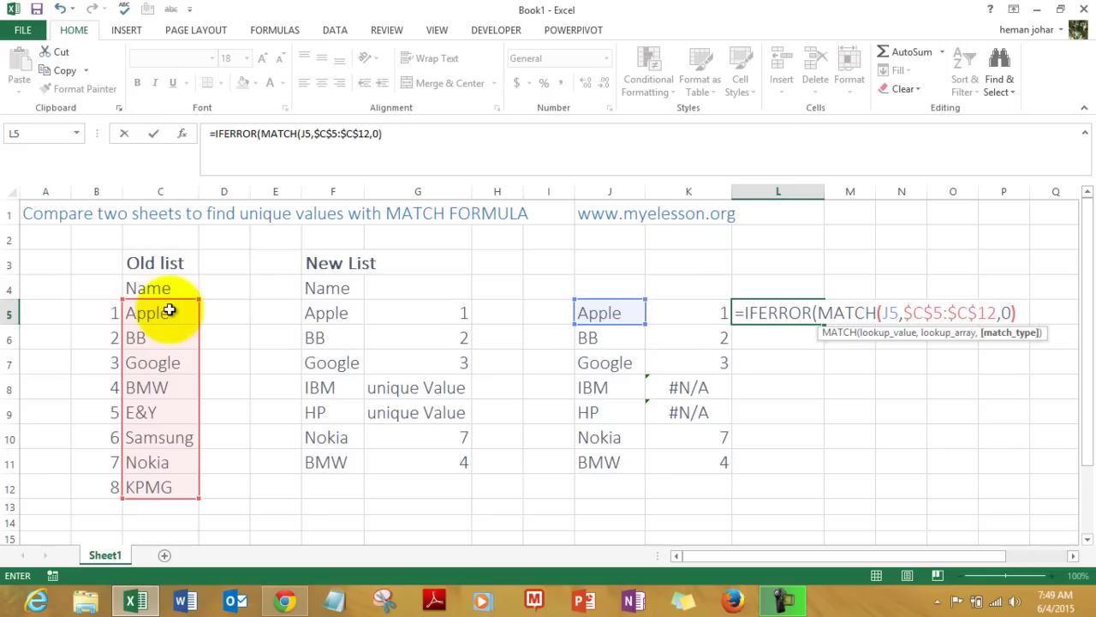
{"action": "type", "text": ","}
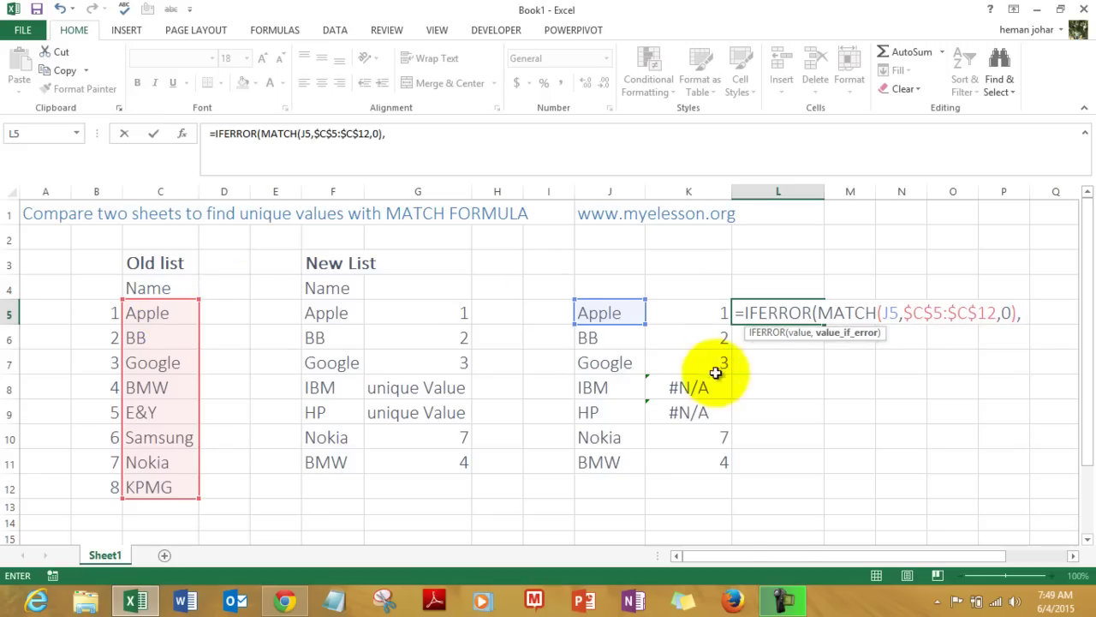
{"action": "type", "text": "\""}
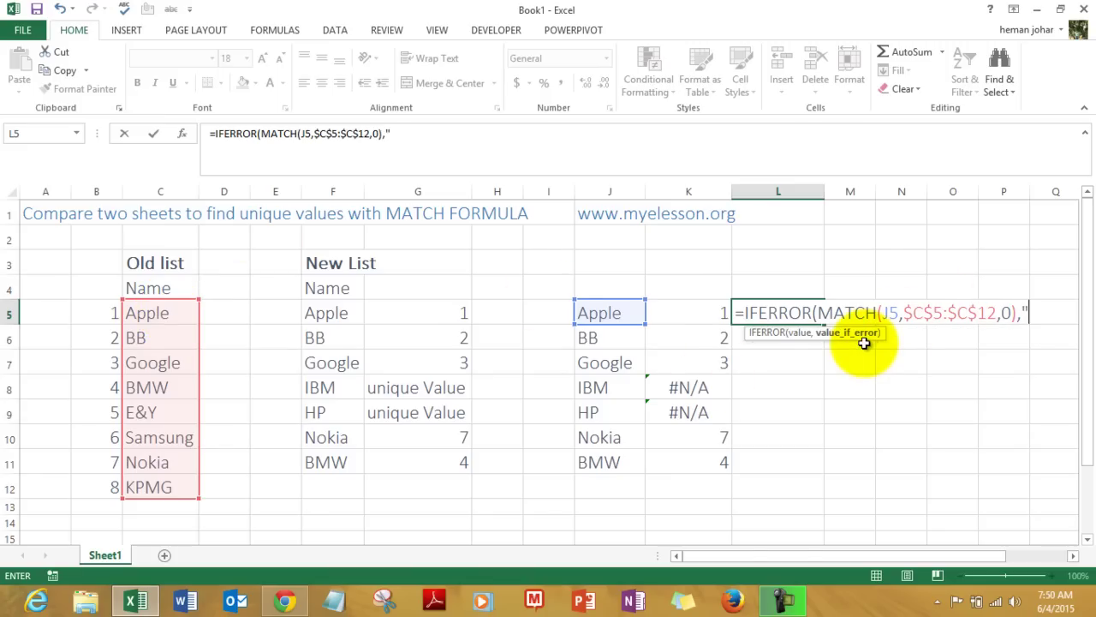
{"action": "type", "text": "New "}
{"action": "type", "text": "Entry"}
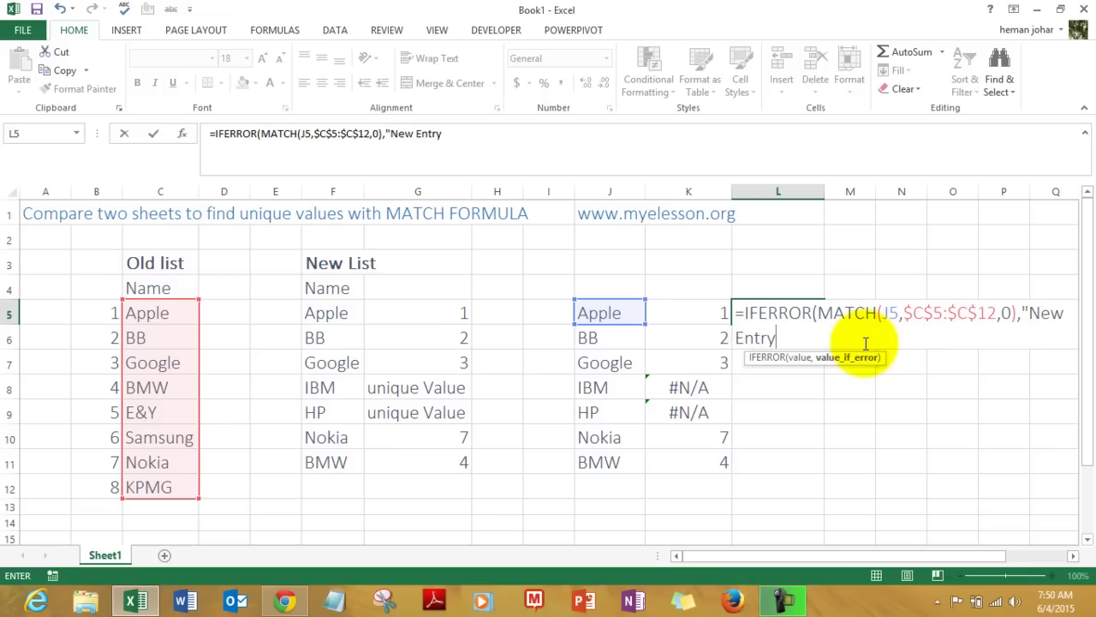
{"action": "type", "text": "\")"}
{"action": "key", "text": "Return"}
- Copy the L5 IFERROR formula down through L11, flagging IBM and HP as New Entry
{"action": "key", "text": "Up"}
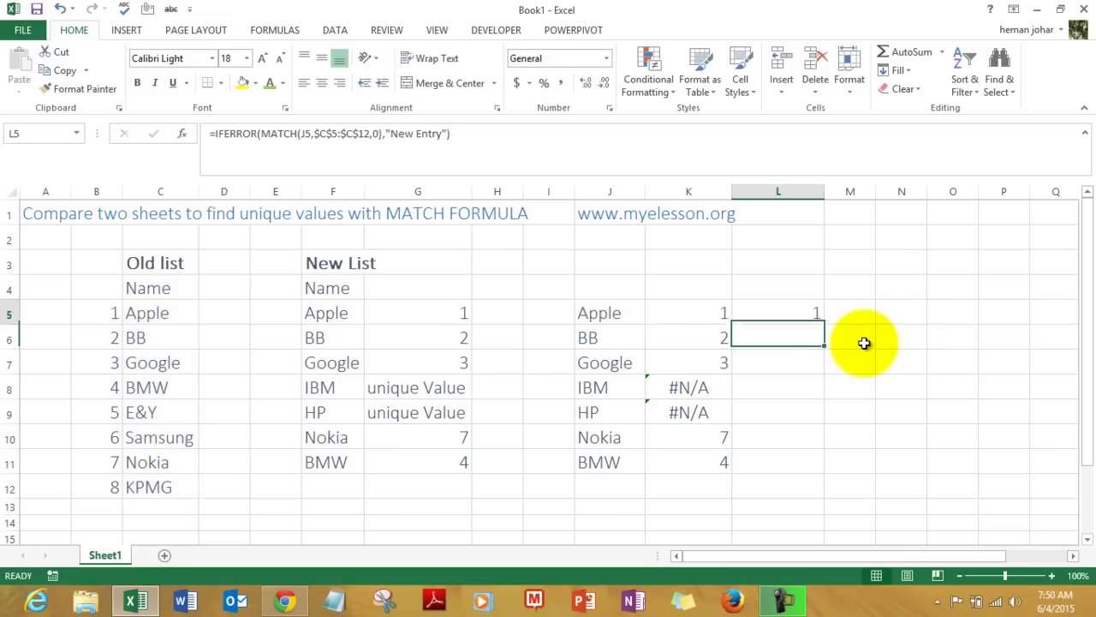
{"action": "key", "text": "ctrl+c"}
{"action": "key", "text": "shift+Down"}
{"action": "key", "text": "shift+Down"}
{"action": "key", "text": "shift+Down"}
{"action": "key", "text": "shift+Down"}
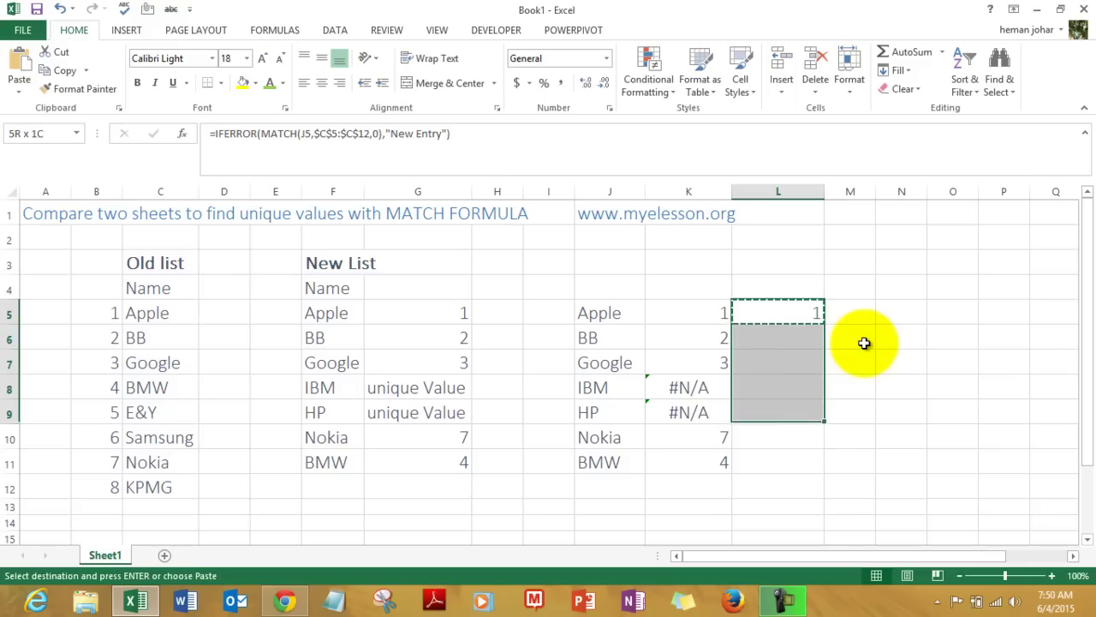
{"action": "key", "text": "shift+Down"}
{"action": "key", "text": "shift+Down"}
{"action": "key", "text": "ctrl+v"}
{"action": "key", "text": "Right"}
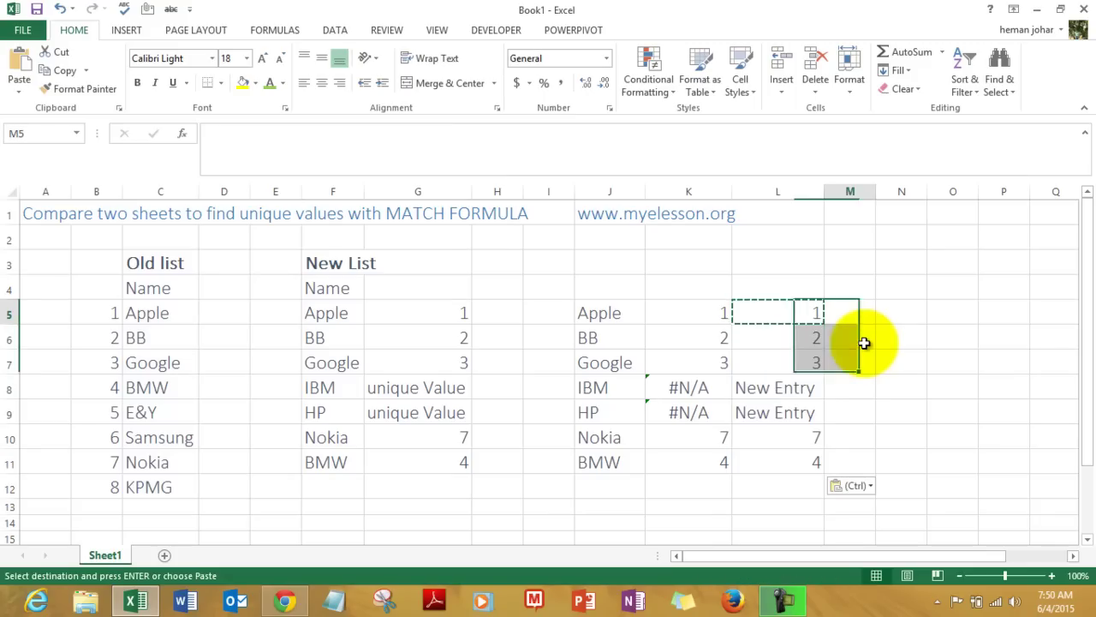
{"action": "key", "text": "Left"}
{"action": "key", "text": "Down"}
{"action": "key", "text": "Down"}
{"action": "key", "text": "Down"}
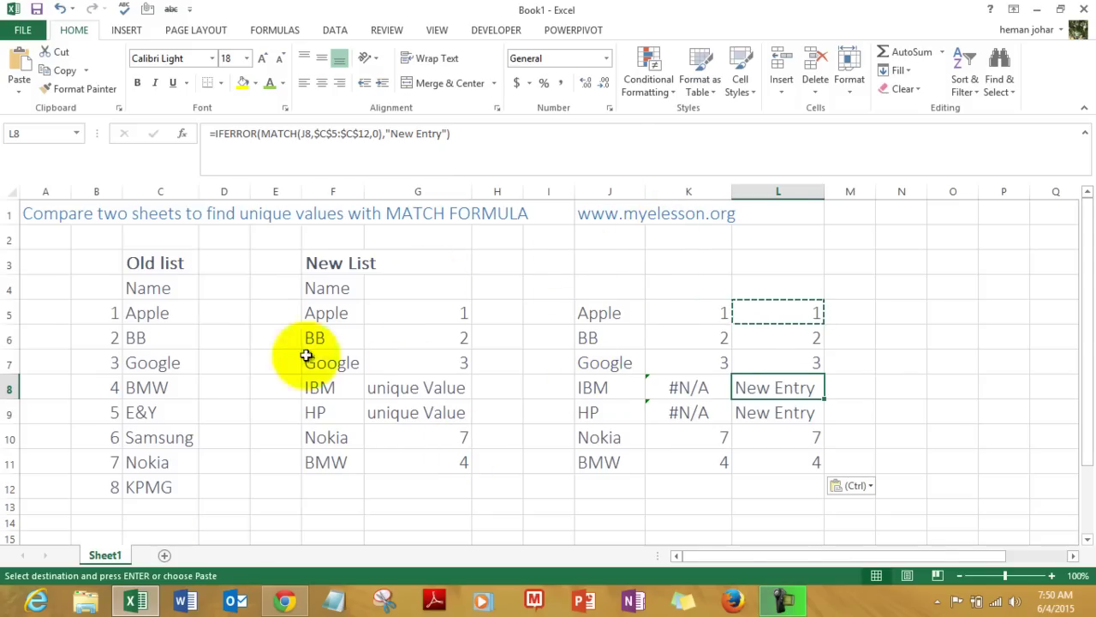
- Bring Chrome to the front from the taskbar to show the myelesson.org home page
{"action": "left_click", "coordinate": [285, 600]}
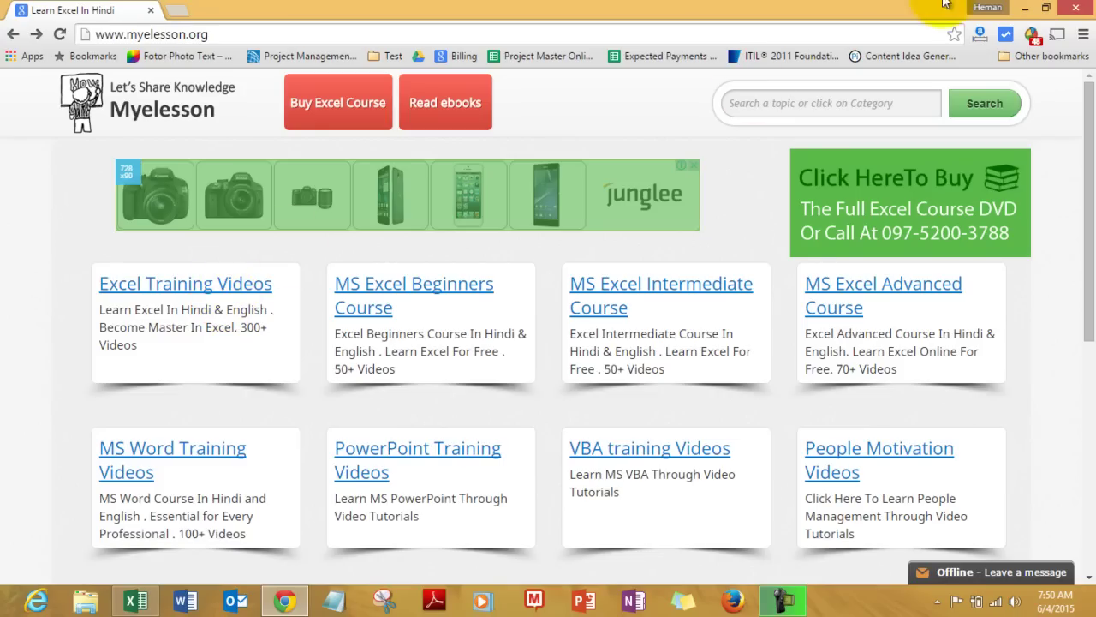
- Minimize Chrome to return to the comparison workbook with its New Entry flags
{"action": "left_click", "coordinate": [1025, 8]}
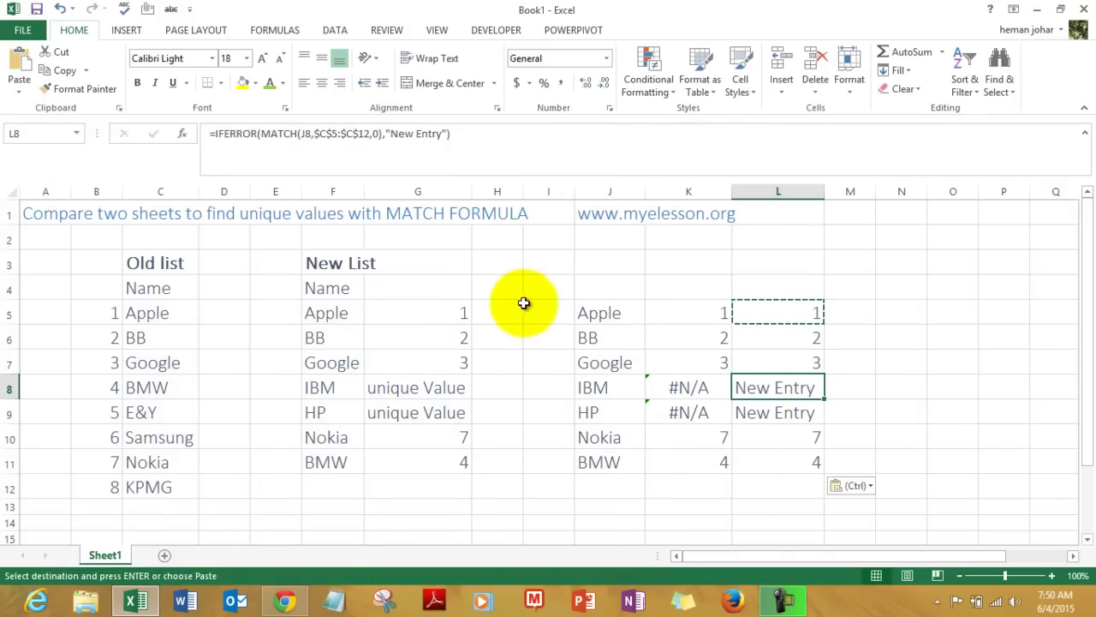